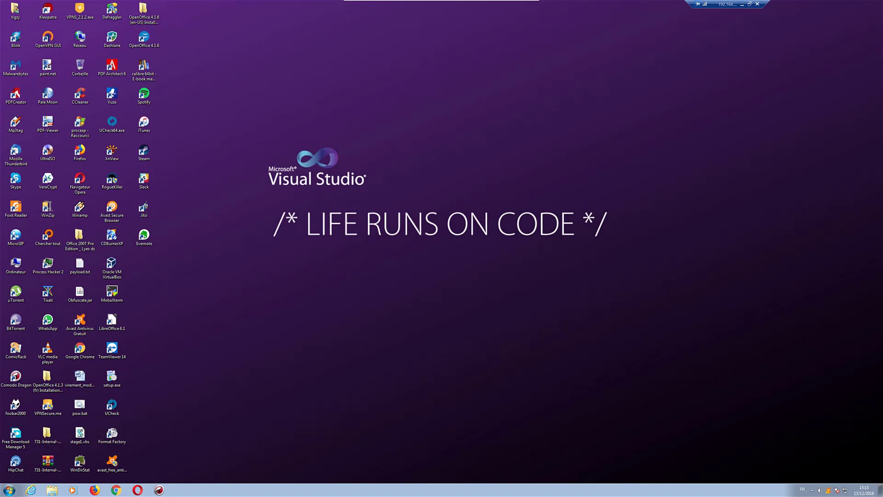
Step: Start UCheck and relaunch it as administrator, approving the UAC prompt with Oui
{"action": "left_click", "coordinate": [112, 405]}
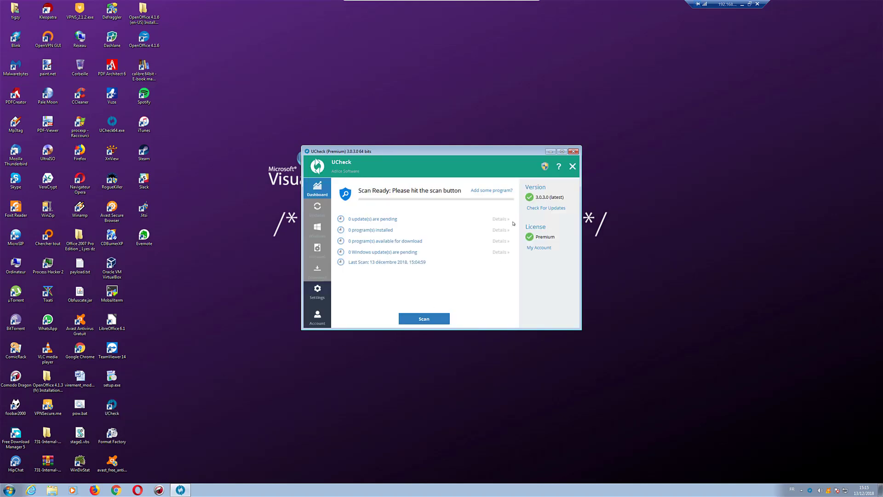
{"action": "left_click", "coordinate": [545, 166]}
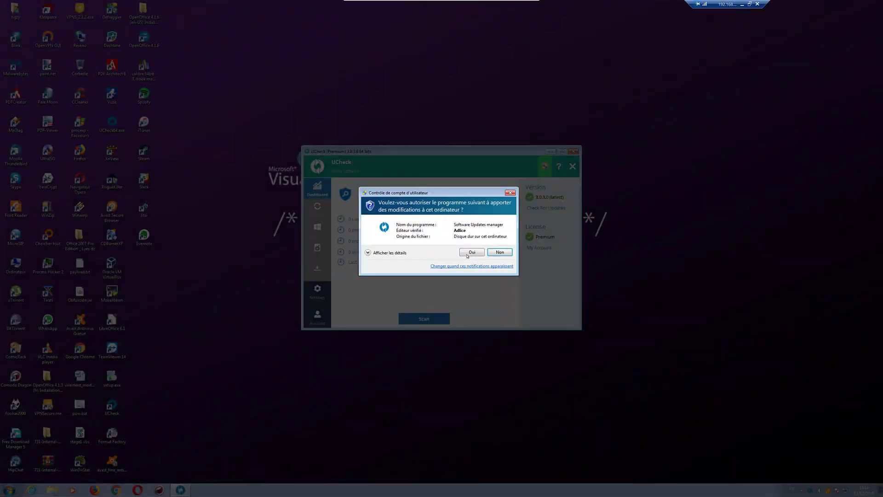
{"action": "left_click", "coordinate": [467, 253]}
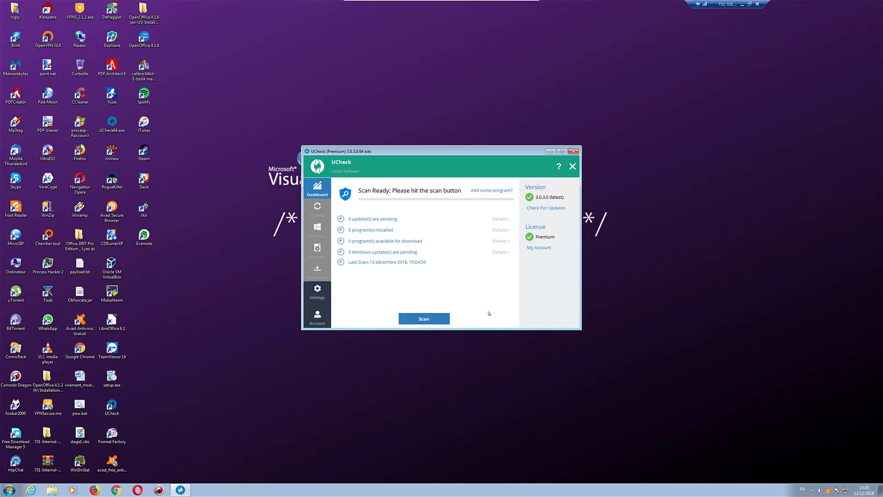
Step: Run a fresh scan showing 8 updates, 237 installed programs and 116 downloads
{"action": "left_click", "coordinate": [418, 318]}
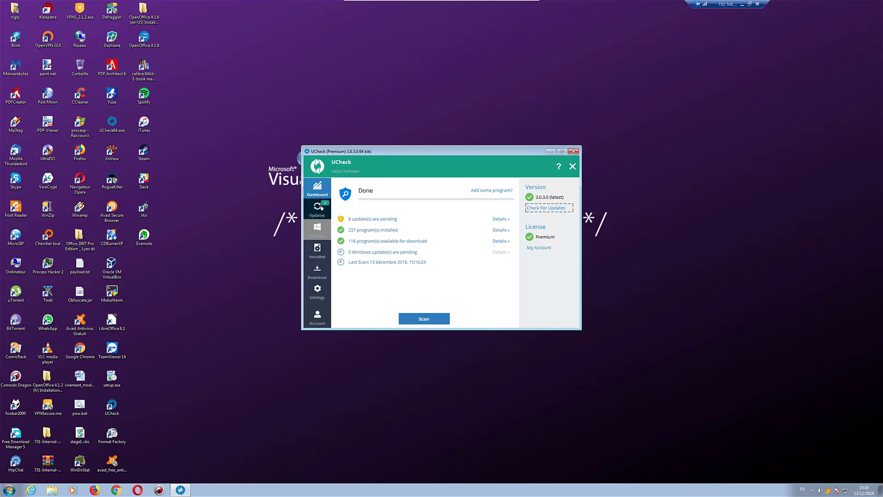
Step: Show the pending updates list in a moved and enlarged UCheck window
{"action": "left_click", "coordinate": [322, 208]}
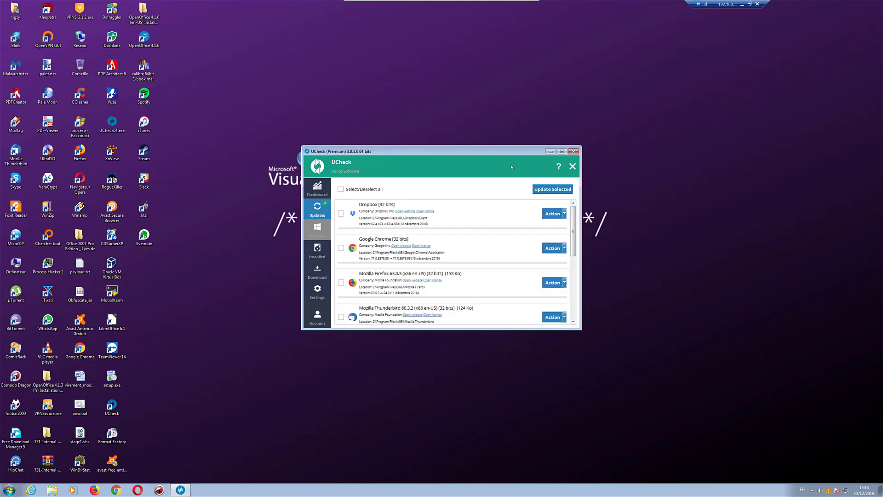
{"action": "left_click_drag", "start_coordinate": [516, 152], "coordinate": [468, 113]}
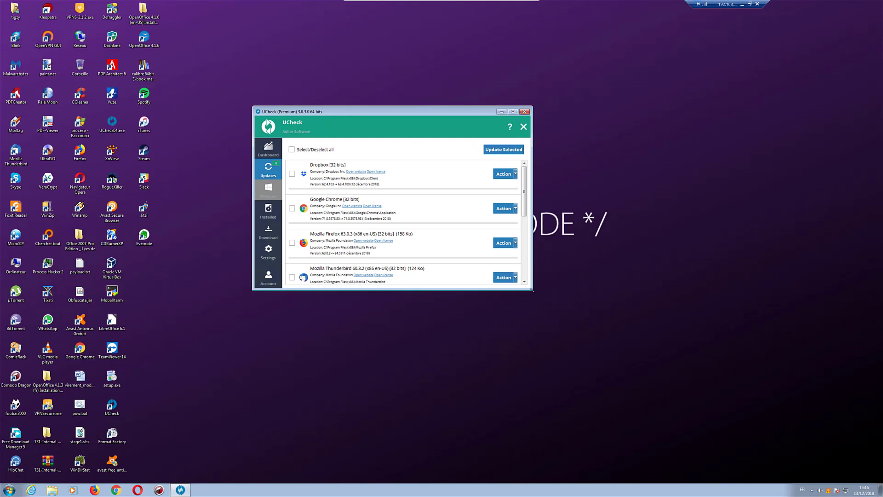
{"action": "left_click_drag", "start_coordinate": [571, 311], "coordinate": [658, 361]}
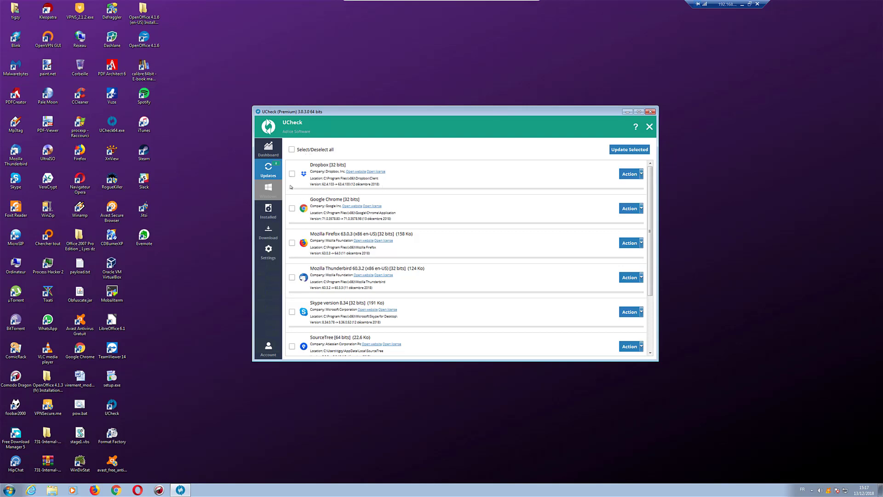
Step: Tick Select/Deselect all so every pending update, Dropbox through SourceTree, is marked
{"action": "left_click", "coordinate": [292, 208]}
{"action": "left_click", "coordinate": [291, 174]}
{"action": "scroll", "coordinate": [640, 168], "scroll_direction": "down", "scroll_amount": 3}
{"action": "scroll", "coordinate": [643, 171], "scroll_direction": "up", "scroll_amount": 3}
{"action": "left_click", "coordinate": [642, 174]}
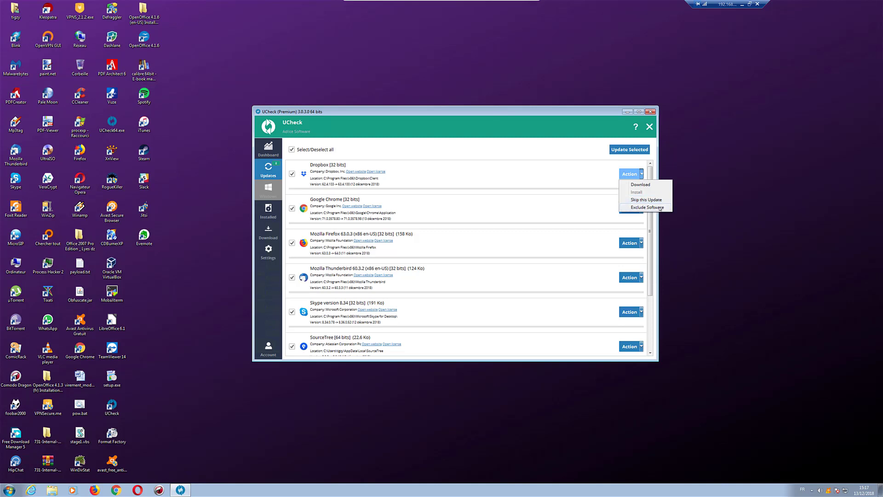
{"action": "left_click", "coordinate": [512, 153]}
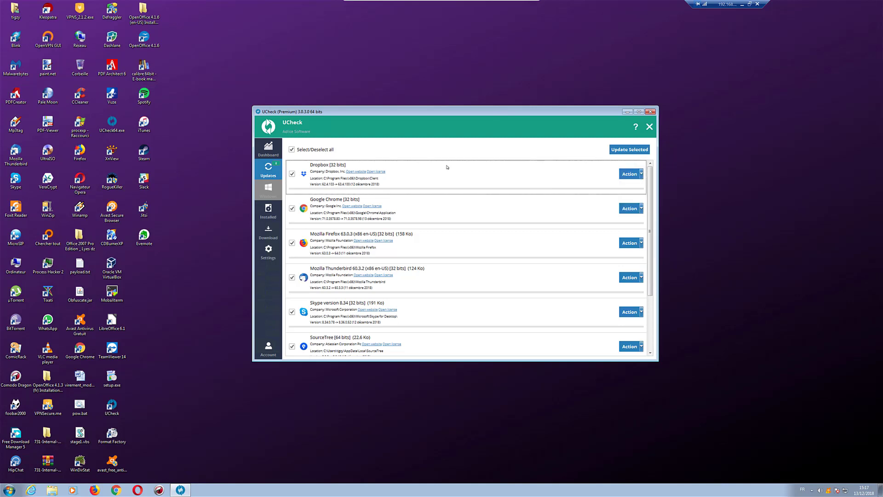
{"action": "left_click", "coordinate": [270, 253]}
{"action": "left_click", "coordinate": [391, 146]}
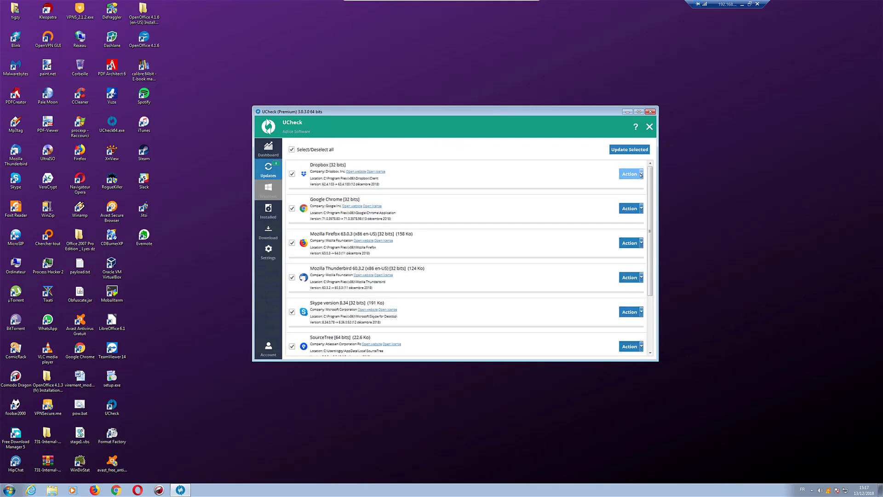
{"action": "left_click", "coordinate": [642, 174]}
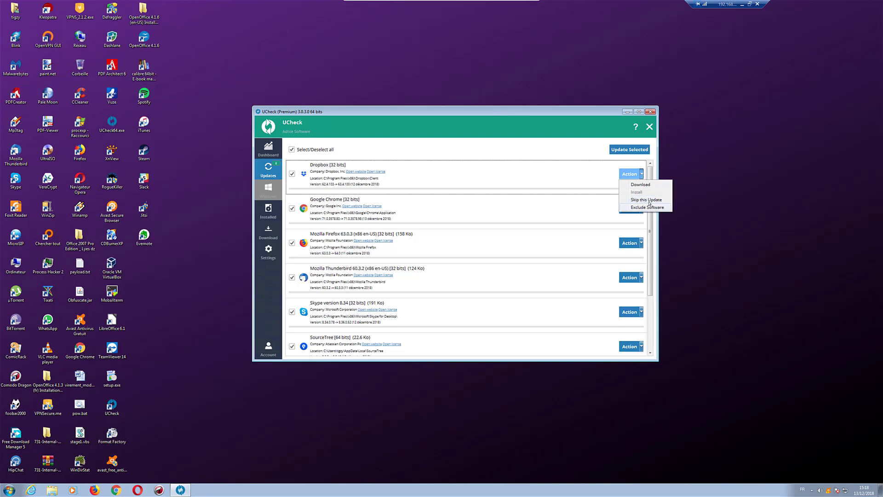
{"action": "left_click", "coordinate": [264, 254]}
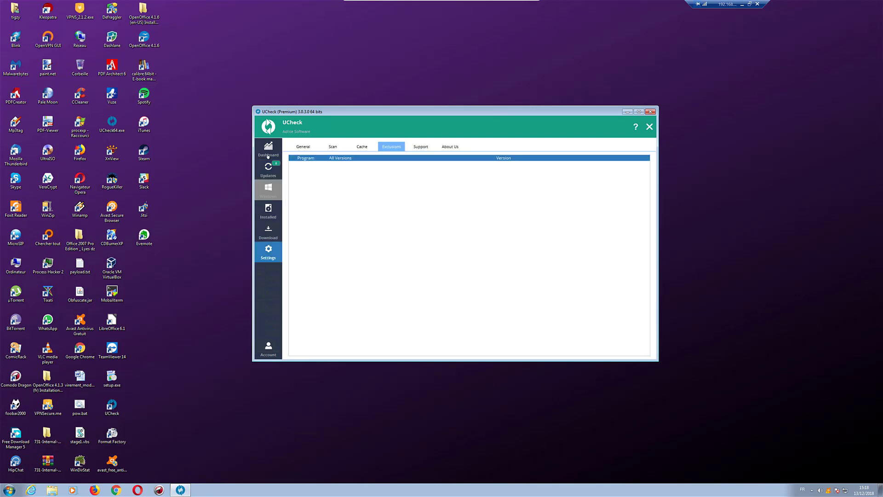
{"action": "left_click", "coordinate": [268, 169]}
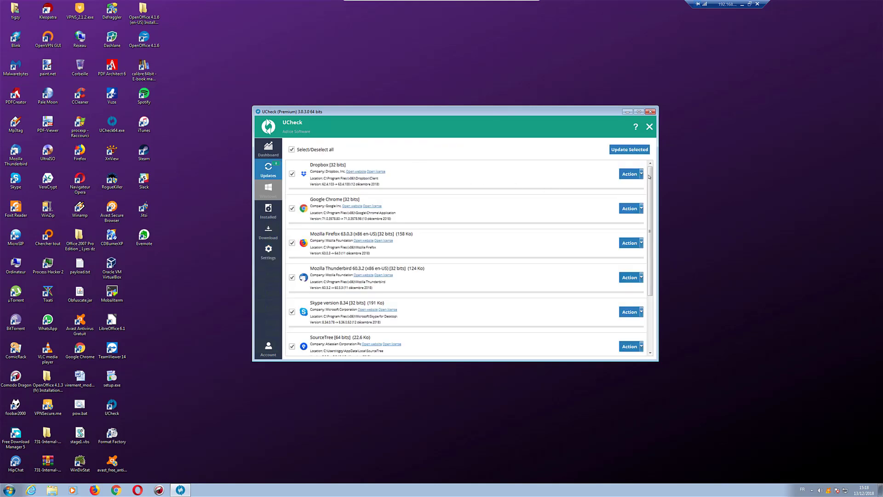
{"action": "left_click_drag", "start_coordinate": [650, 176], "coordinate": [651, 218]}
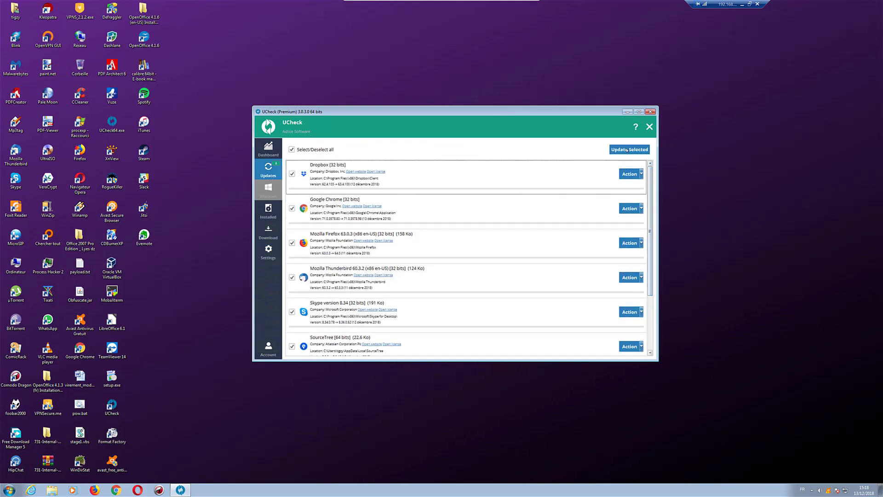
Step: Install all ticked updates with Update Selected; SourceTree and WhatsApp fail
{"action": "left_click", "coordinate": [627, 149]}
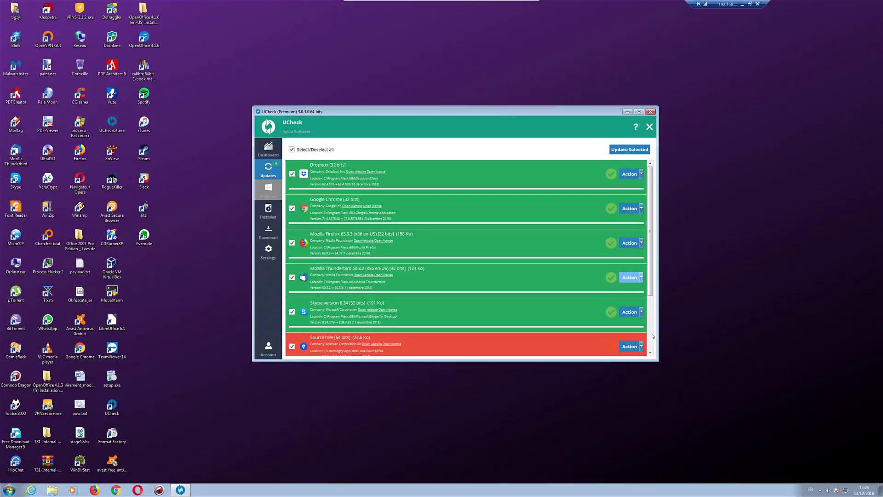
{"action": "scroll", "coordinate": [653, 336], "scroll_direction": "down", "scroll_amount": 2}
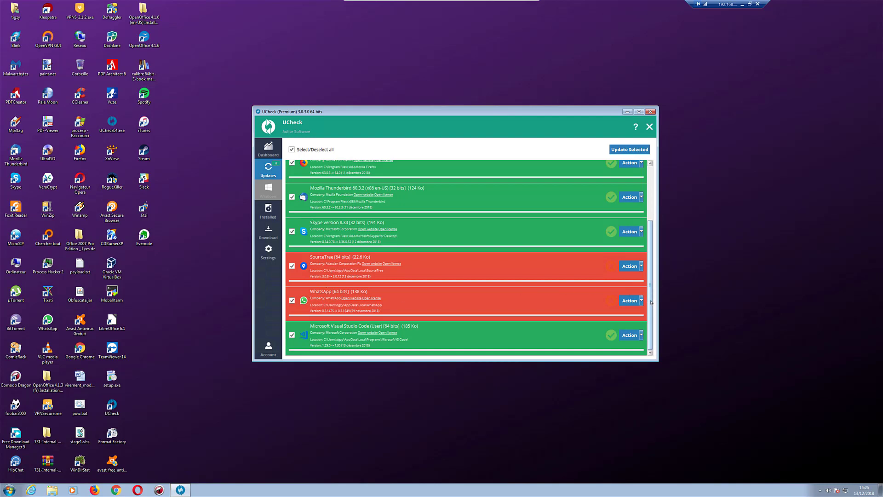
{"action": "left_click_drag", "start_coordinate": [651, 302], "coordinate": [646, 206]}
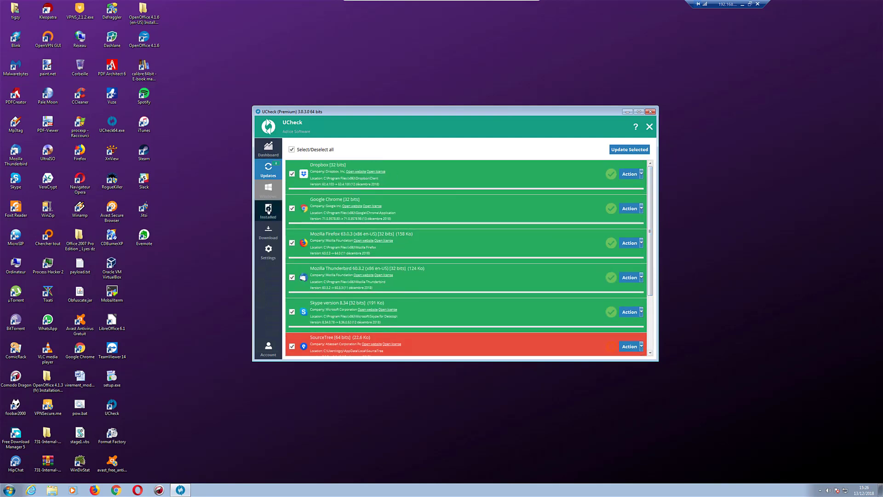
Step: Show the Installed programs list and scroll through it
{"action": "left_click", "coordinate": [268, 211]}
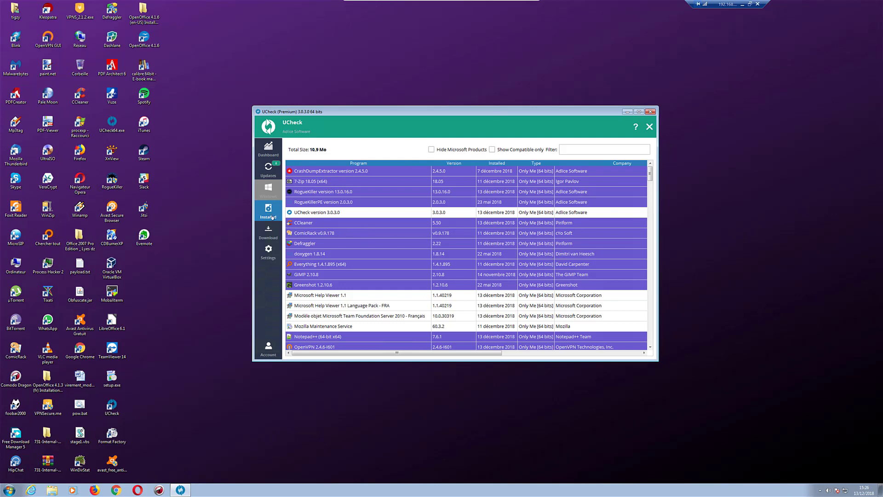
{"action": "scroll", "coordinate": [630, 190], "scroll_direction": "down", "scroll_amount": 10}
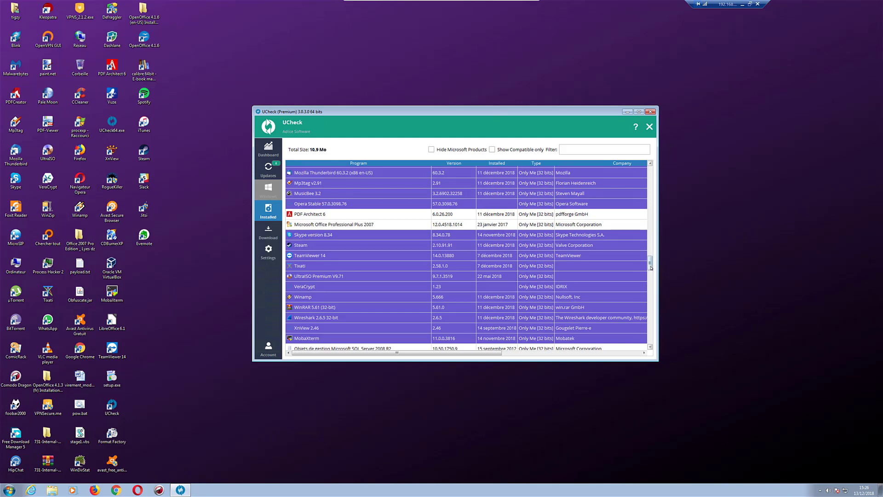
{"action": "left_click_drag", "start_coordinate": [651, 268], "coordinate": [650, 170]}
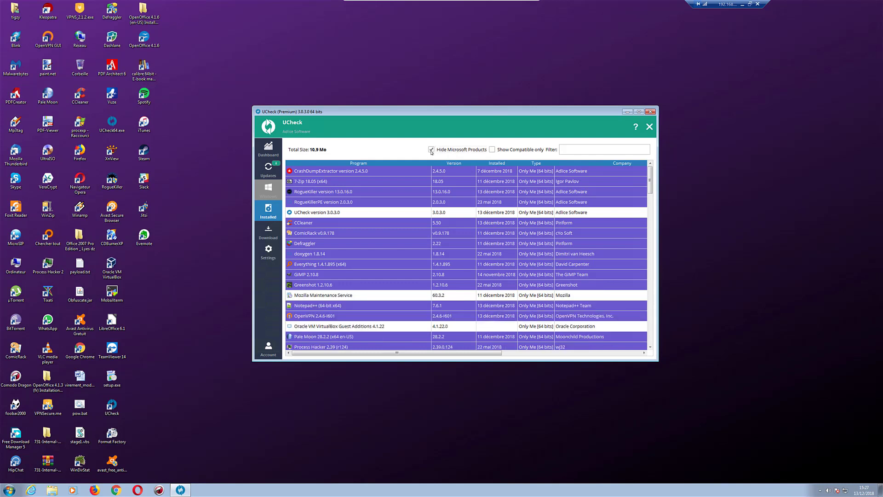
Step: Turn off Hide Microsoft Products and Show Compatible only to list every program
{"action": "left_click", "coordinate": [431, 150]}
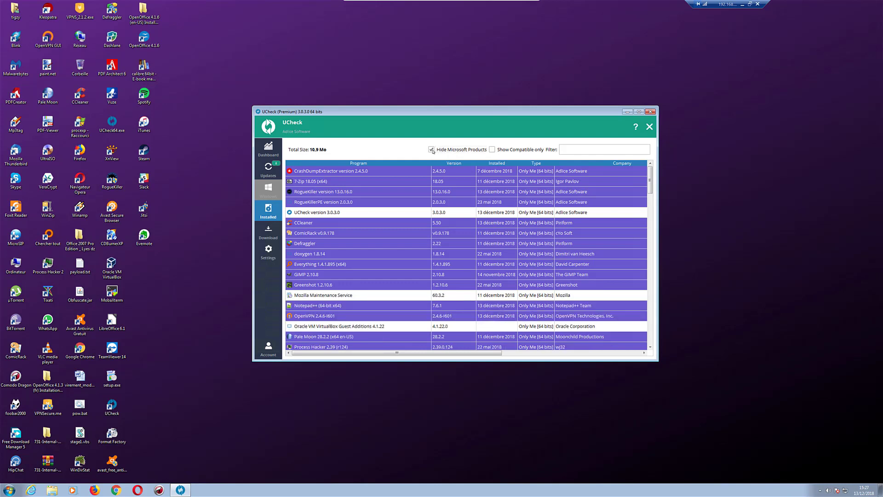
{"action": "left_click", "coordinate": [492, 150]}
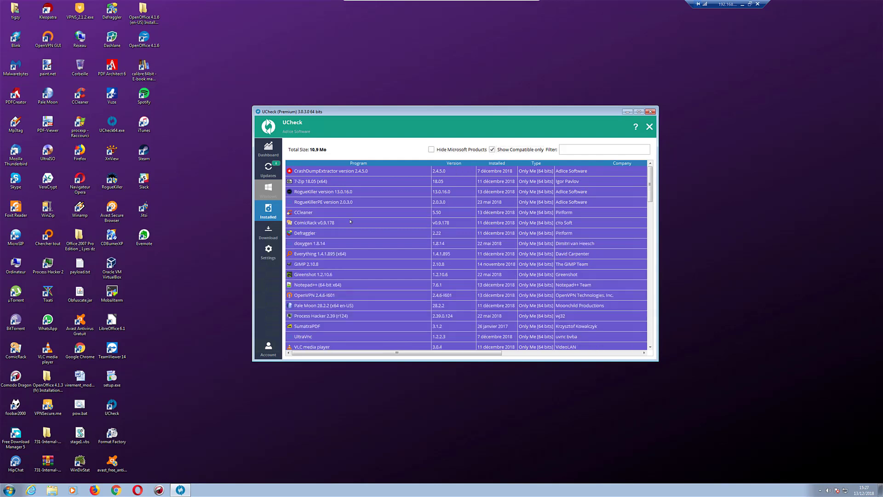
{"action": "left_click", "coordinate": [492, 149]}
{"action": "left_click", "coordinate": [576, 149]}
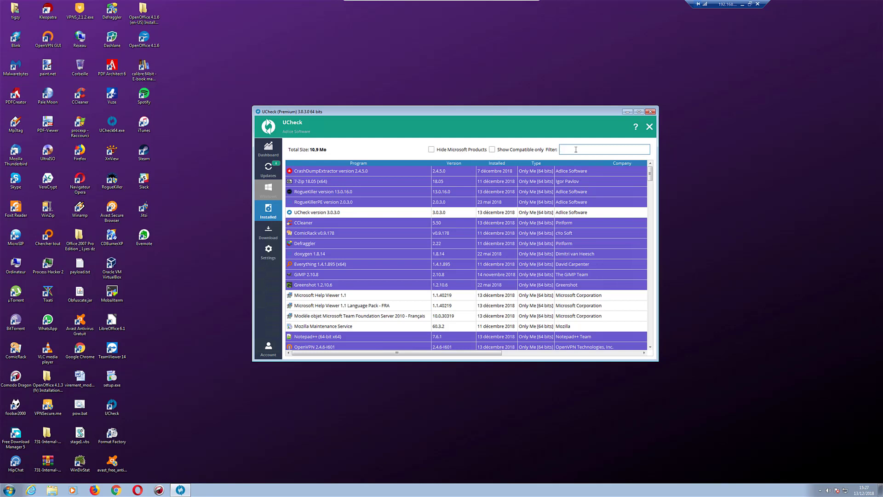
Step: Filter the installed programs by 'note', leaving Notepad++ and Evernote
{"action": "type", "text": "note"}
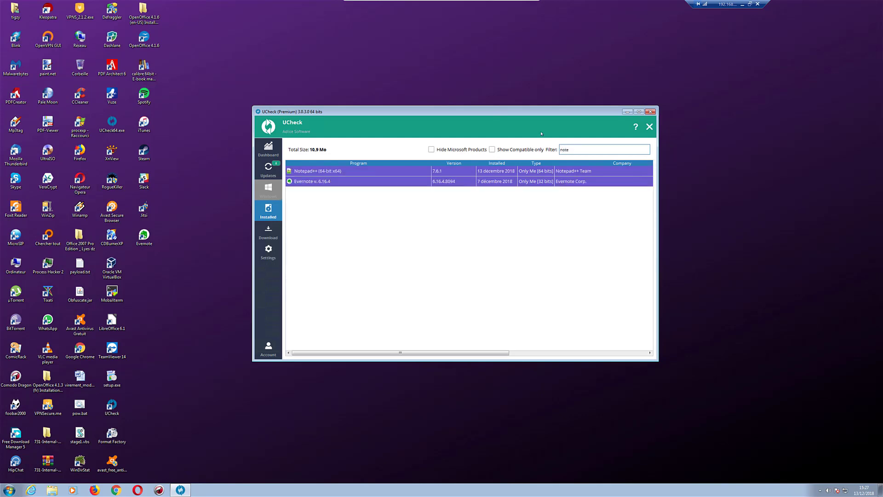
{"action": "double_click", "coordinate": [591, 148]}
{"action": "left_click", "coordinate": [366, 208]}
Step: Uninstall Notepad++ 7.6.1, declining to keep its settings, and close the uninstaller
{"action": "right_click", "coordinate": [351, 173]}
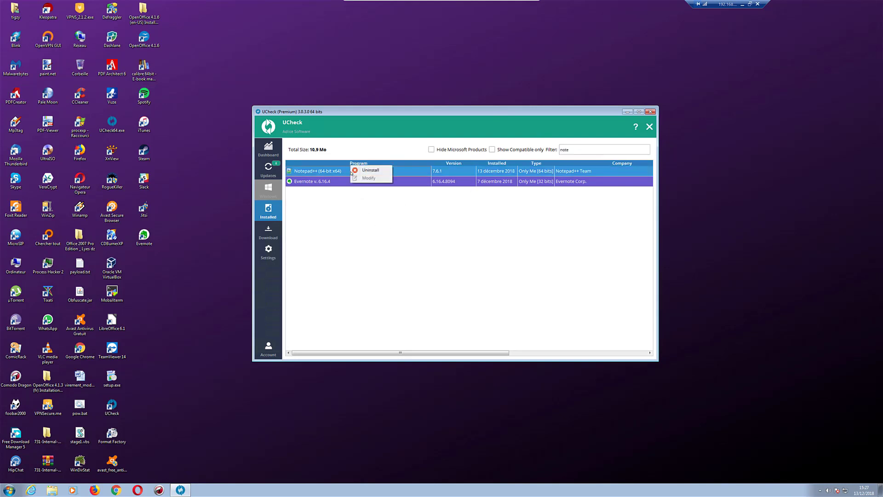
{"action": "left_click", "coordinate": [381, 170]}
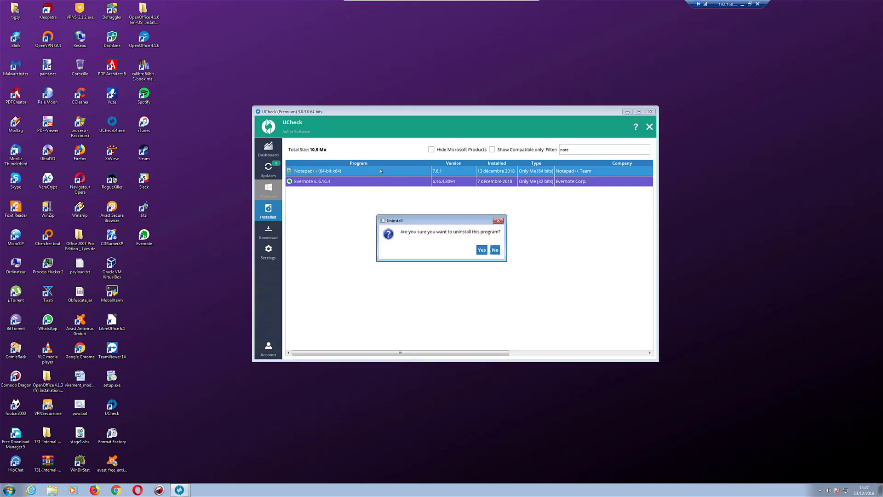
{"action": "left_click", "coordinate": [481, 251]}
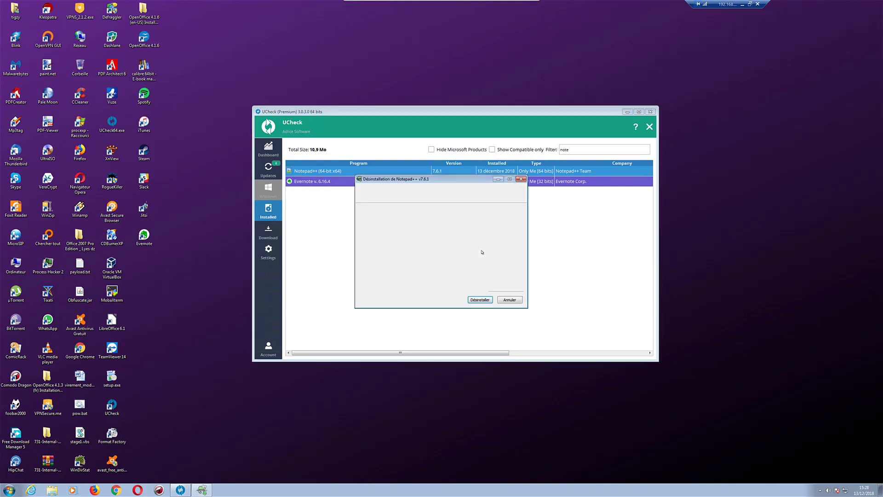
{"action": "left_click", "coordinate": [480, 299]}
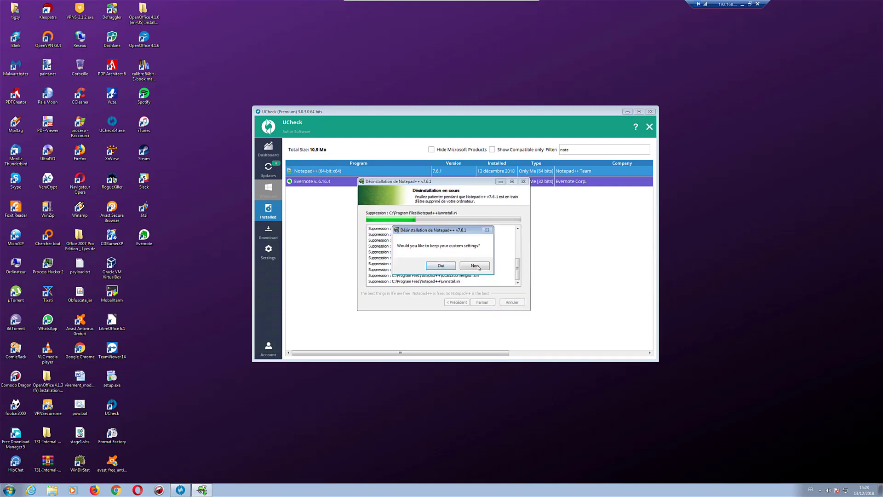
{"action": "left_click", "coordinate": [448, 268]}
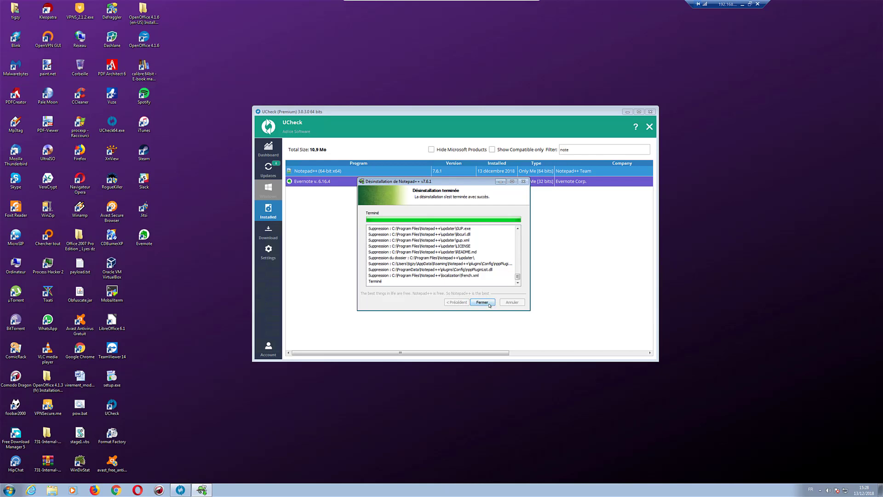
{"action": "left_click", "coordinate": [482, 302]}
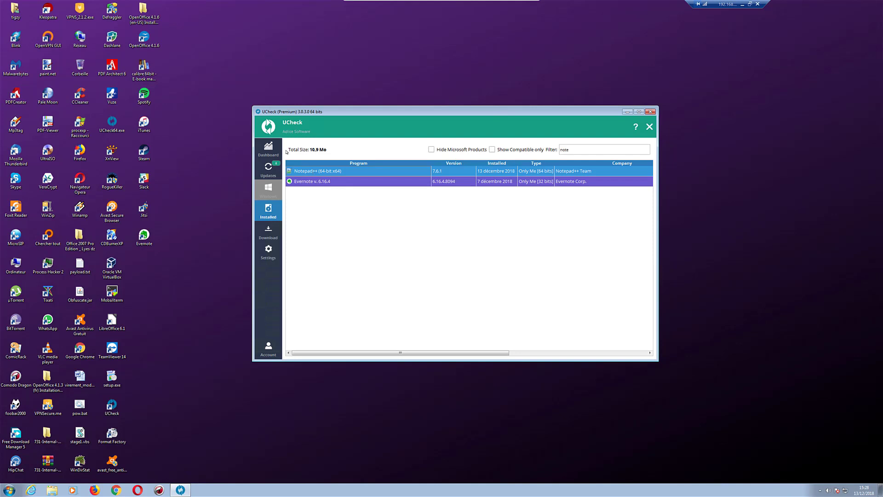
Step: Rescan from the Dashboard, now showing 236 installed programs and 2 pending updates
{"action": "left_click", "coordinate": [269, 149]}
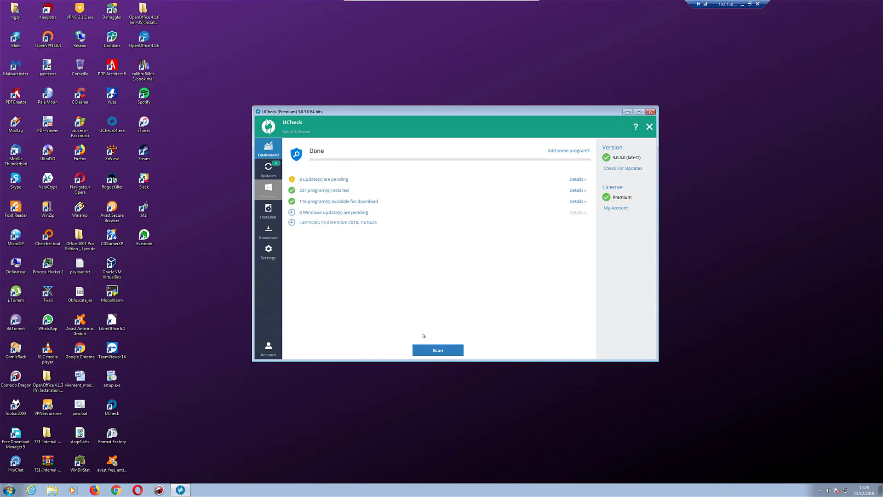
{"action": "left_click", "coordinate": [448, 352]}
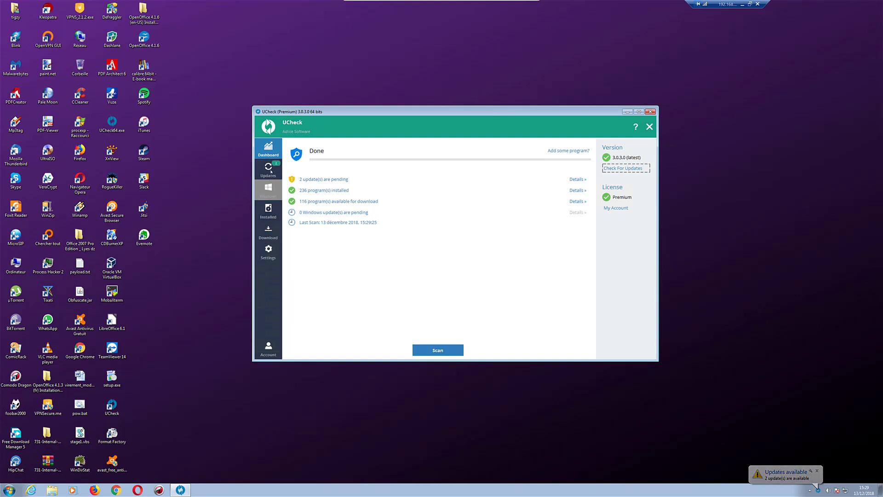
Step: Browse the Download catalogue of available programs
{"action": "left_click", "coordinate": [274, 237]}
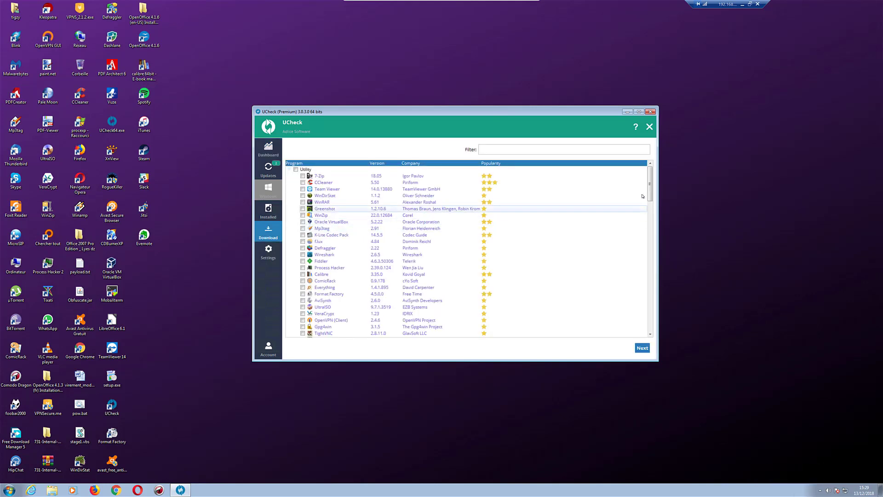
{"action": "left_click_drag", "start_coordinate": [651, 184], "coordinate": [648, 308]}
{"action": "scroll", "coordinate": [635, 184], "scroll_direction": "up", "scroll_amount": 10}
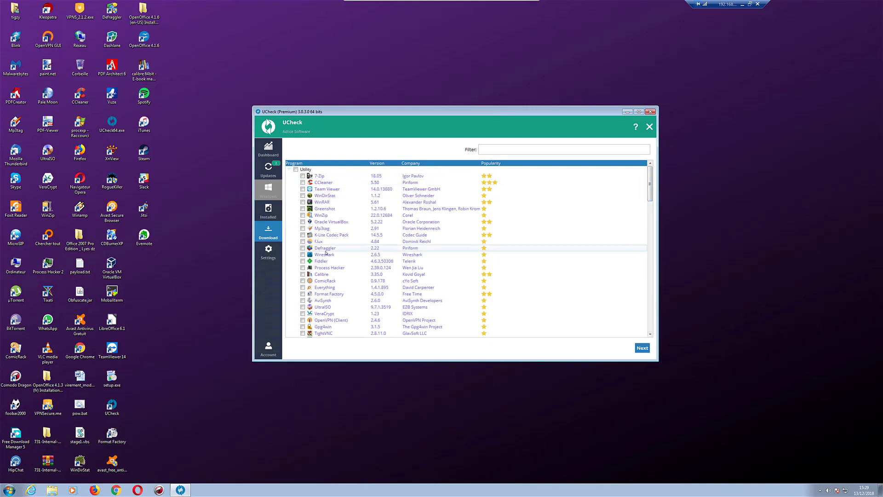
{"action": "scroll", "coordinate": [335, 254], "scroll_direction": "down", "scroll_amount": 6}
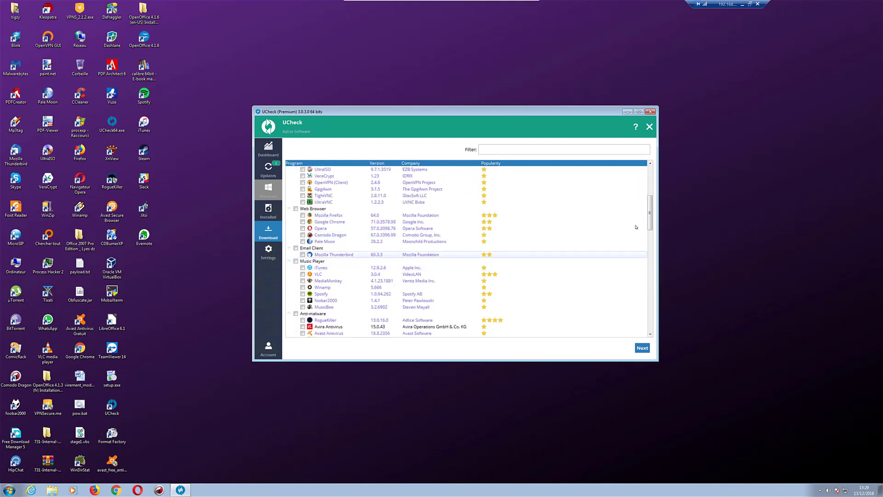
{"action": "scroll", "coordinate": [651, 213], "scroll_direction": "down", "scroll_amount": 1}
{"action": "left_click_drag", "start_coordinate": [651, 213], "coordinate": [650, 246]}
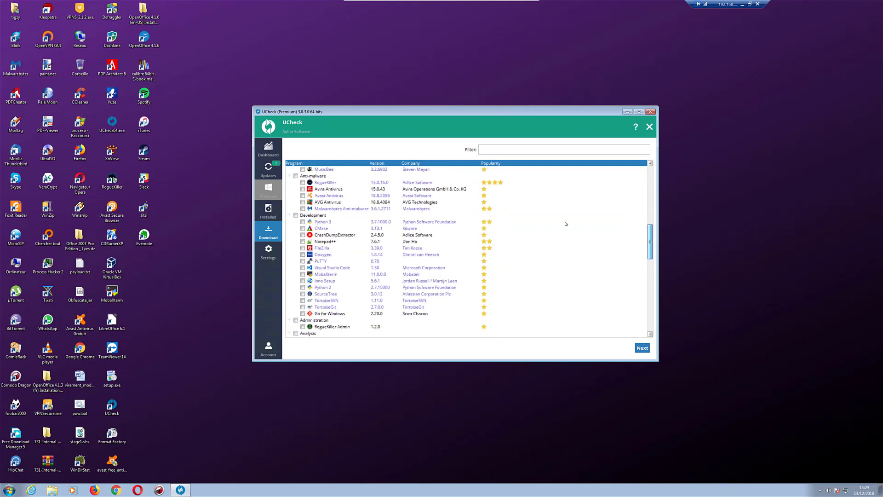
Step: Filter the download catalogue by 'note'
{"action": "left_click", "coordinate": [490, 147]}
{"action": "type", "text": "no"}
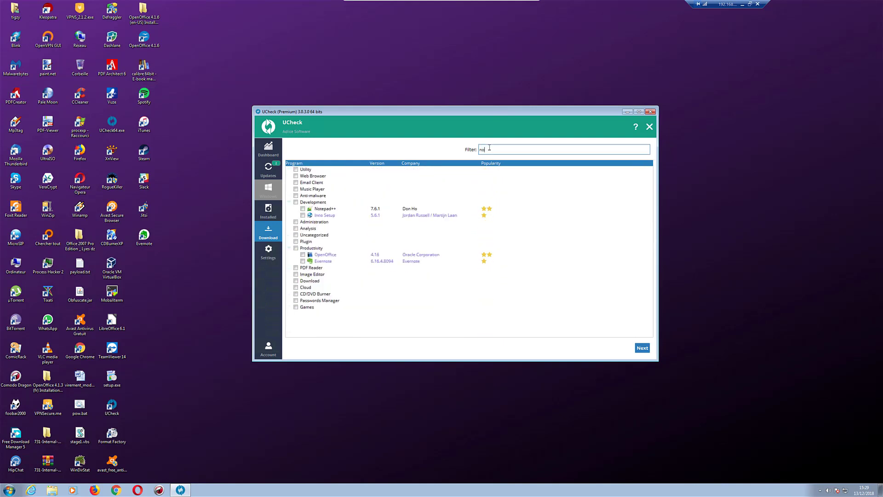
{"action": "type", "text": "te"}
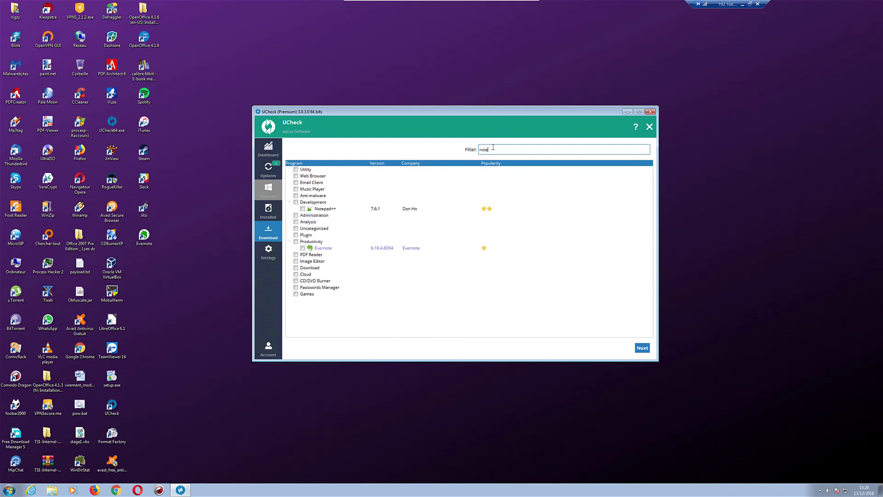
{"action": "double_click", "coordinate": [497, 148]}
{"action": "left_click", "coordinate": [497, 148]}
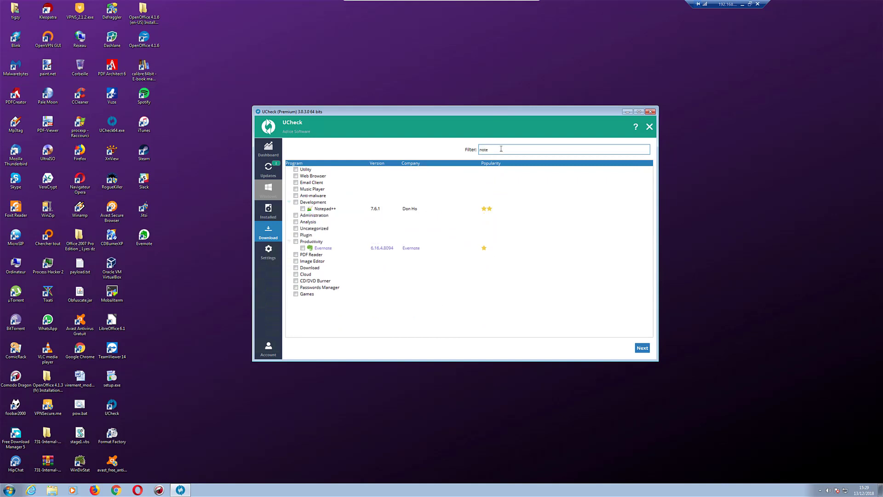
Step: Tick only Notepad++ for download, unticking Evernote, and clear the filter
{"action": "left_click", "coordinate": [303, 209]}
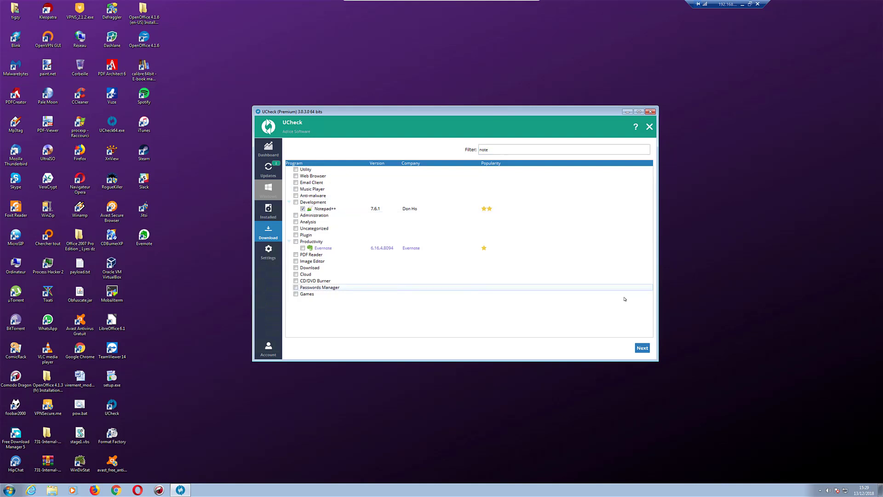
{"action": "left_click", "coordinate": [304, 249]}
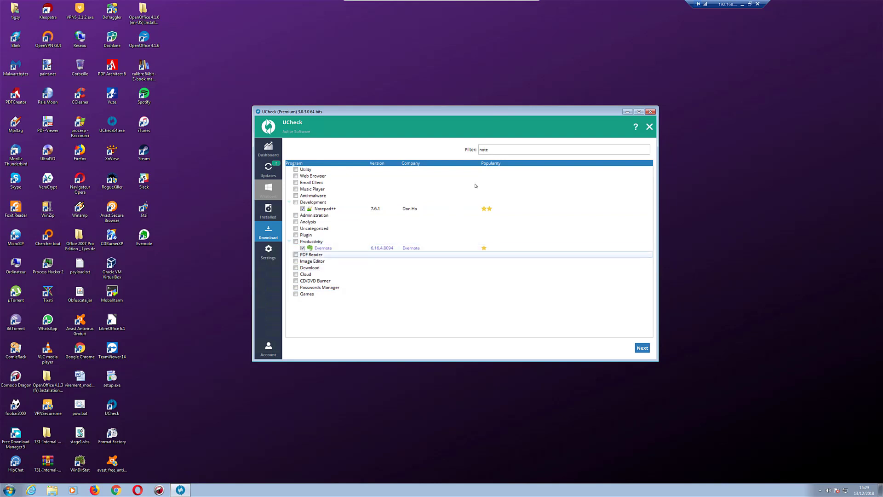
{"action": "double_click", "coordinate": [509, 150]}
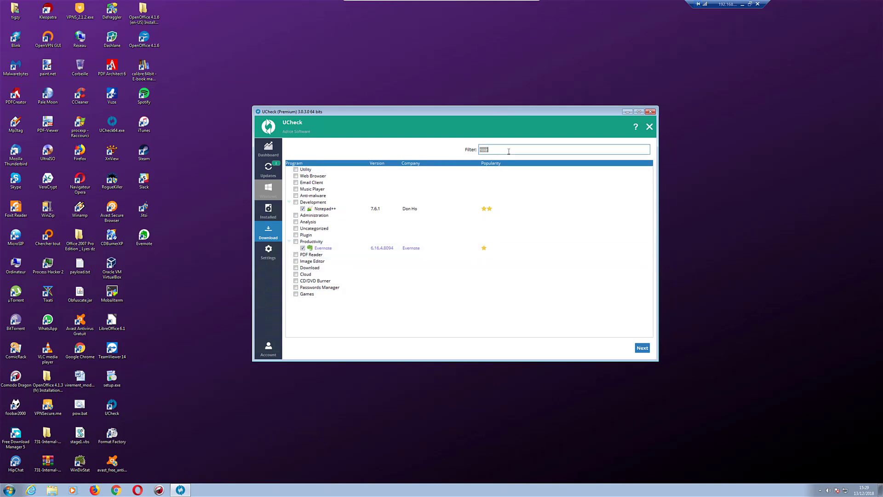
{"action": "left_click", "coordinate": [303, 249]}
{"action": "key", "text": "BackSpace"}
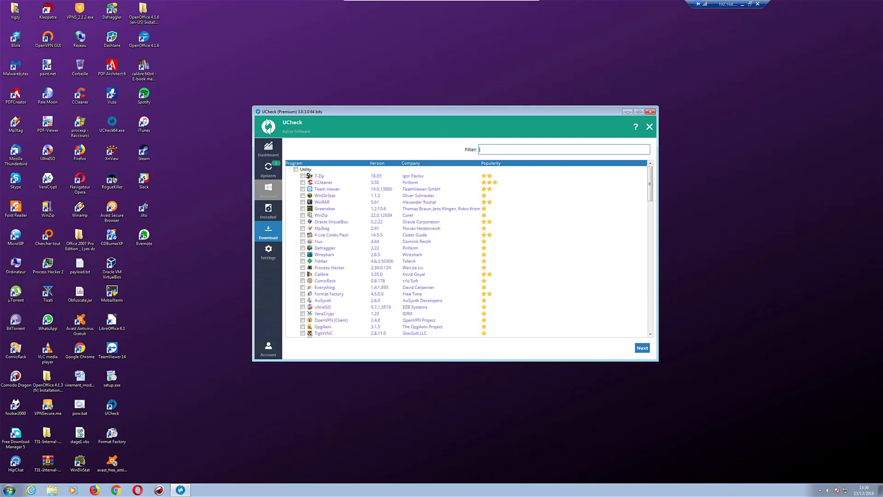
{"action": "left_click", "coordinate": [296, 169]}
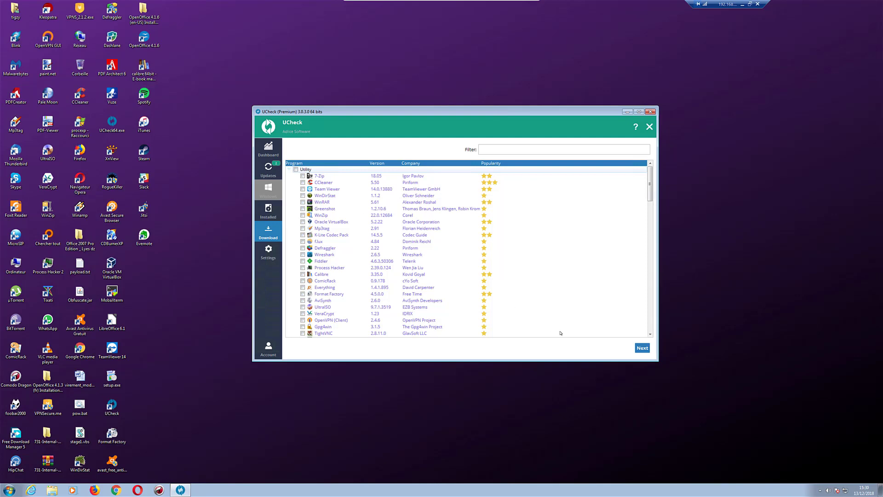
{"action": "scroll", "coordinate": [496, 243], "scroll_direction": "down", "scroll_amount": 7}
{"action": "scroll", "coordinate": [496, 242], "scroll_direction": "down", "scroll_amount": 10}
Step: Review the Action choices, then Install All to reinstall Notepad++ 7.6.1 (64 bits)
{"action": "left_click", "coordinate": [648, 349]}
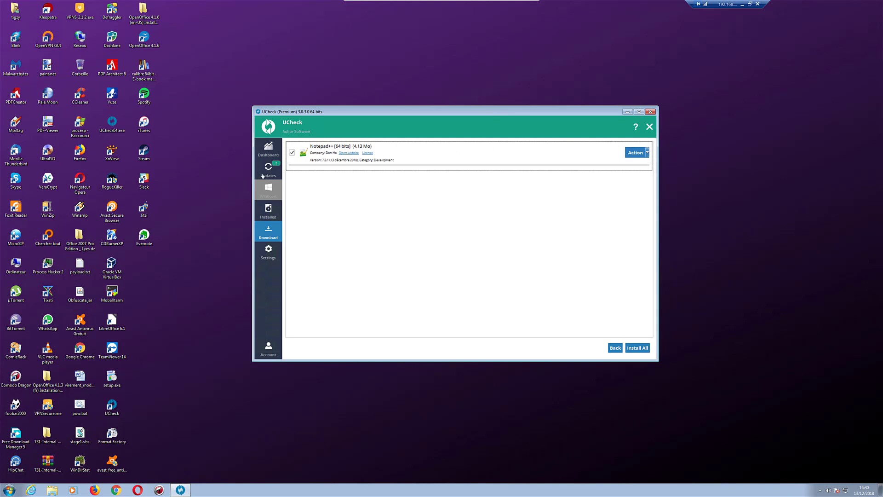
{"action": "left_click", "coordinate": [647, 152]}
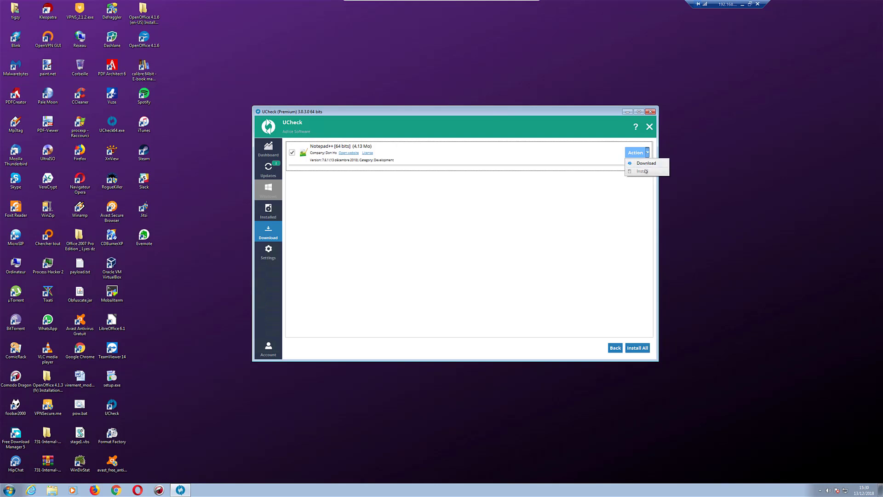
{"action": "left_click", "coordinate": [575, 258]}
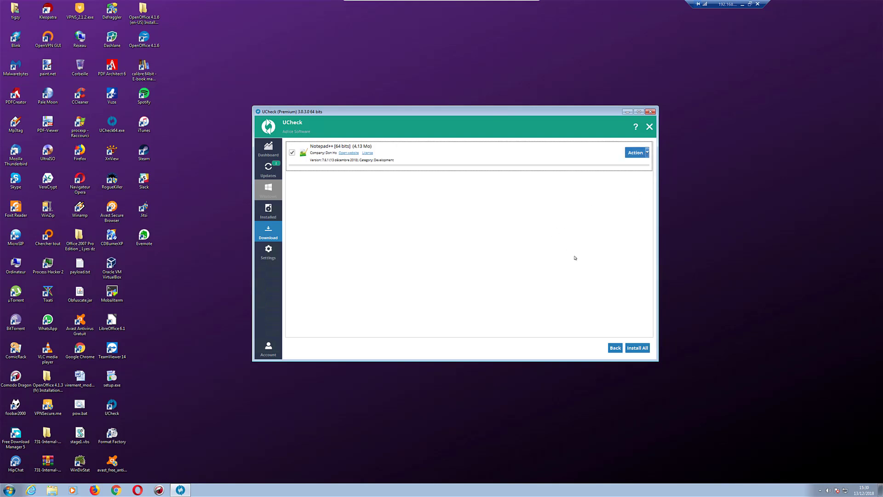
{"action": "left_click", "coordinate": [646, 349]}
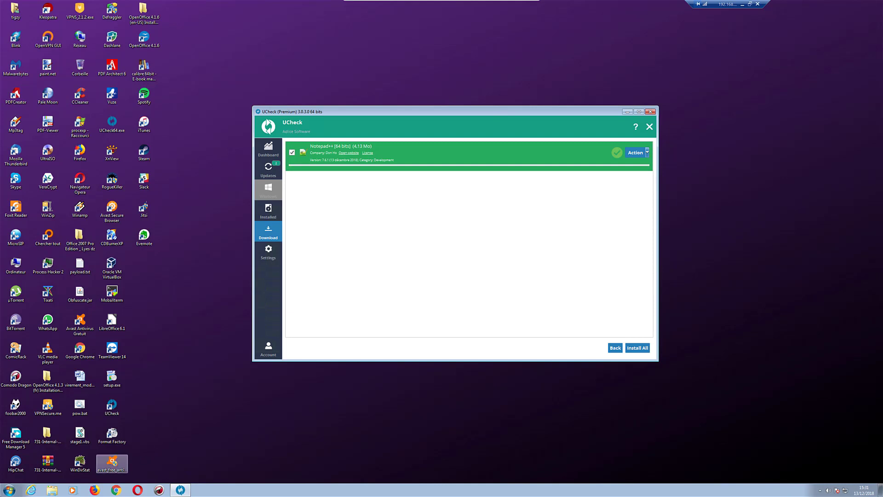
Step: Launch Notepad++ via Start search 'notepad', close it, then show UCheck's Settings
{"action": "left_click", "coordinate": [9, 489]}
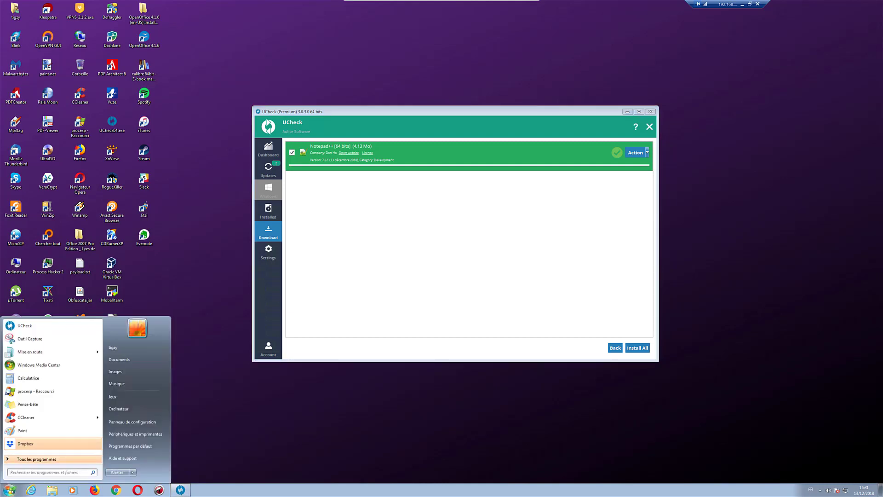
{"action": "type", "text": "notepad"}
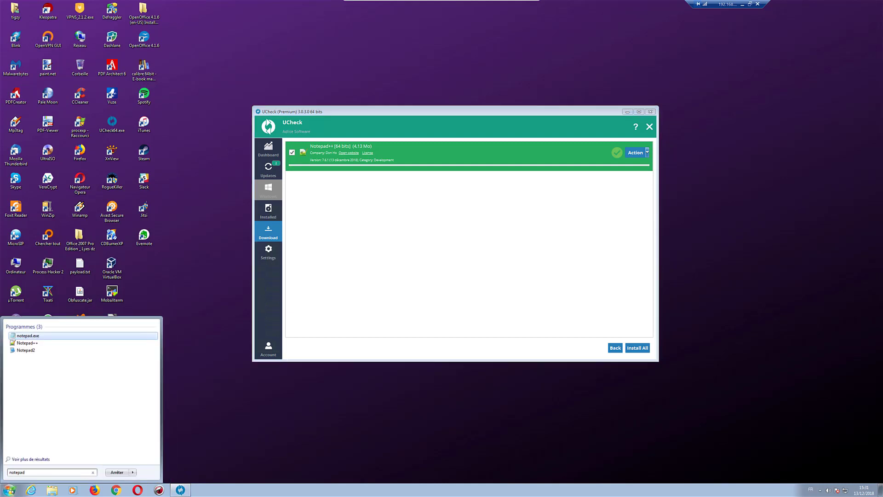
{"action": "left_click", "coordinate": [32, 344]}
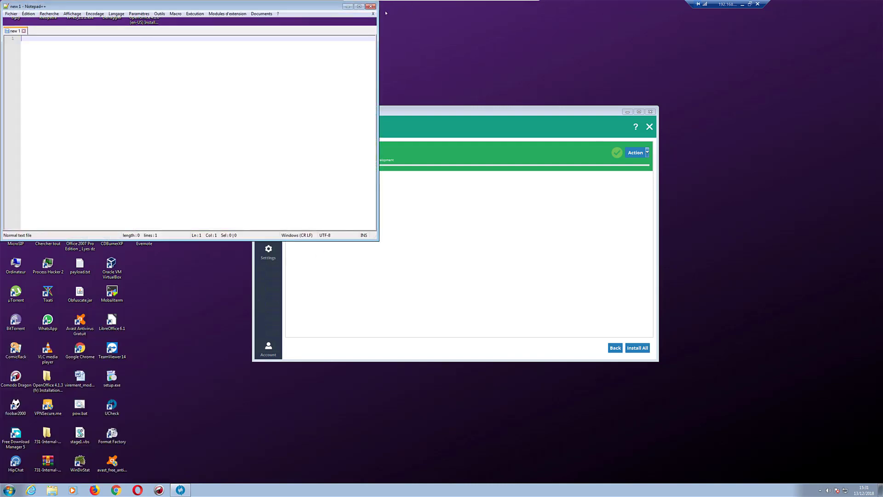
{"action": "left_click", "coordinate": [371, 7]}
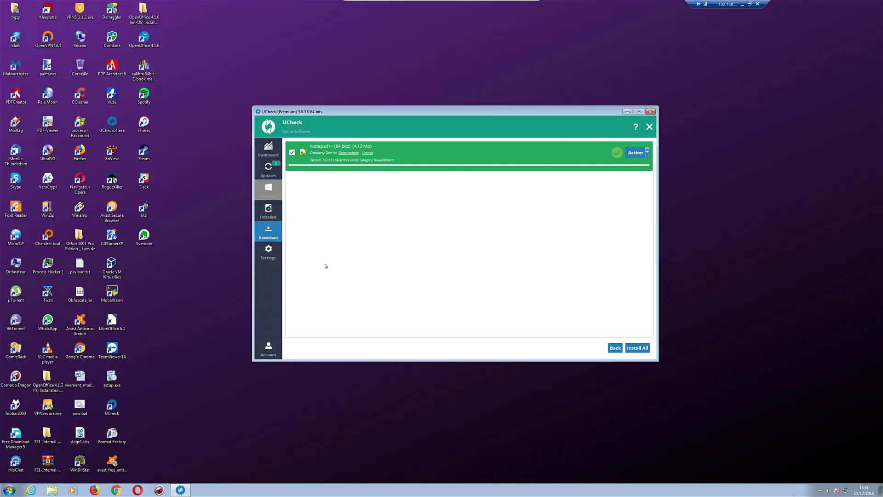
{"action": "left_click", "coordinate": [271, 260]}
Step: In the Scan settings, set Scheduled Scans to Minute(s) with Every set to 30
{"action": "left_click", "coordinate": [301, 148]}
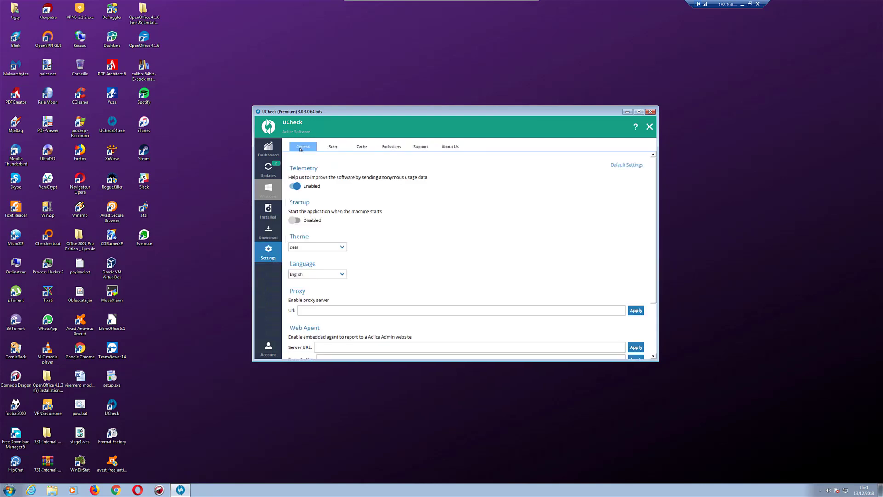
{"action": "left_click", "coordinate": [333, 147]}
{"action": "left_click", "coordinate": [302, 146]}
{"action": "left_click", "coordinate": [330, 149]}
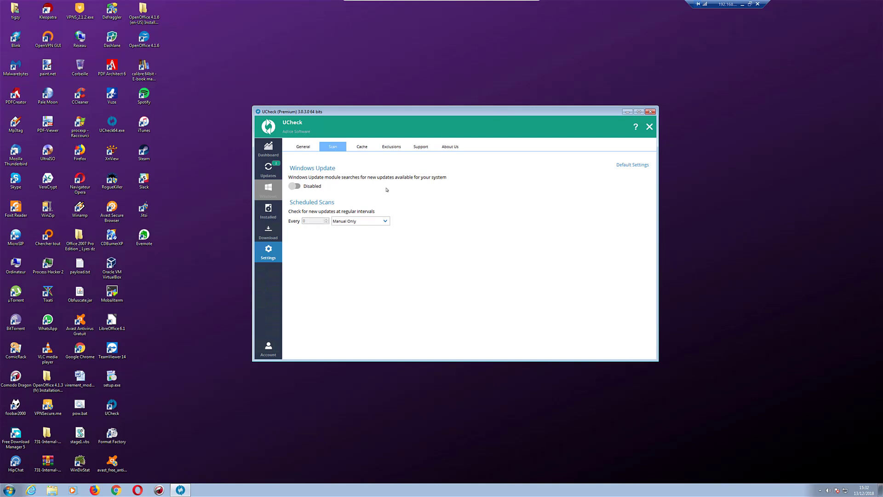
{"action": "left_click", "coordinate": [364, 222]}
{"action": "left_click", "coordinate": [340, 233]}
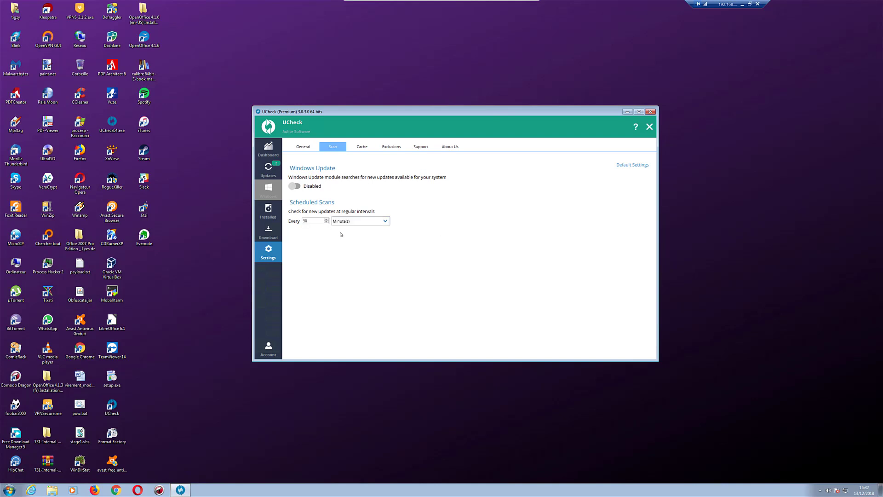
{"action": "double_click", "coordinate": [315, 223]}
{"action": "type", "text": "30"}
Step: Show the Cache settings with automatic cleanup at Manual Only and no cached programs
{"action": "left_click", "coordinate": [361, 147]}
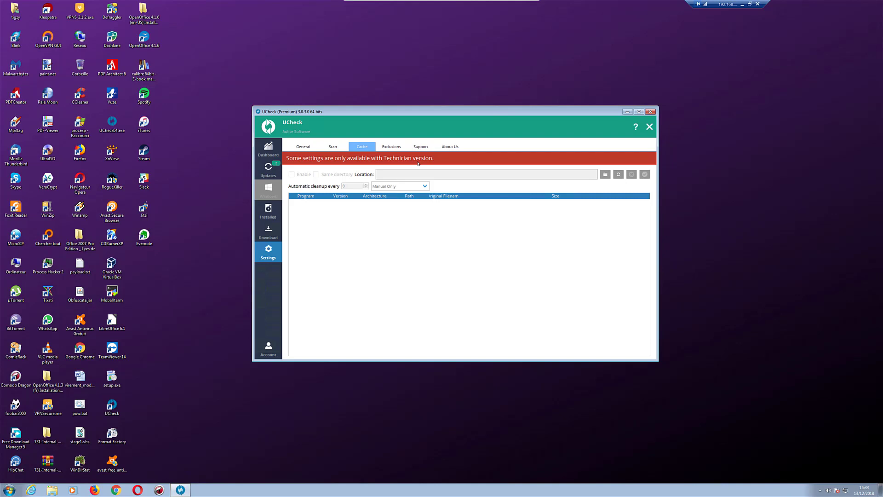
Step: Look through the Exclusions, Support and About Us pages, then go back to General settings
{"action": "left_click", "coordinate": [398, 147]}
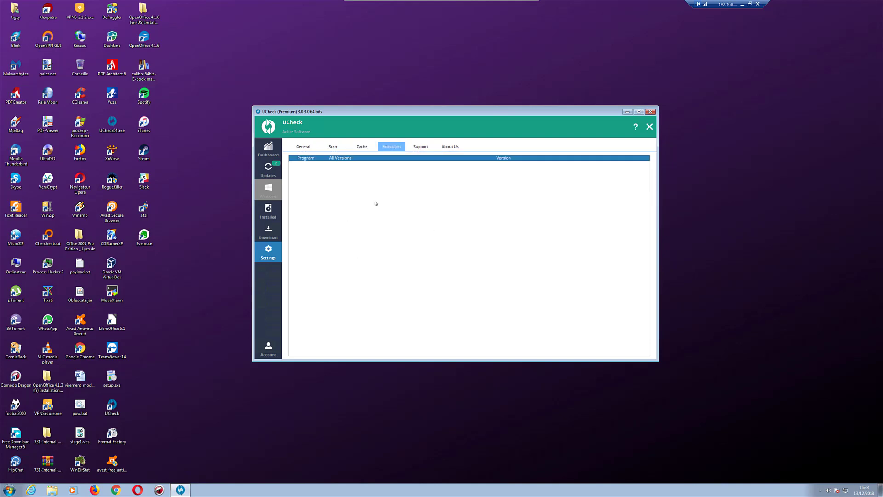
{"action": "left_click", "coordinate": [424, 147]}
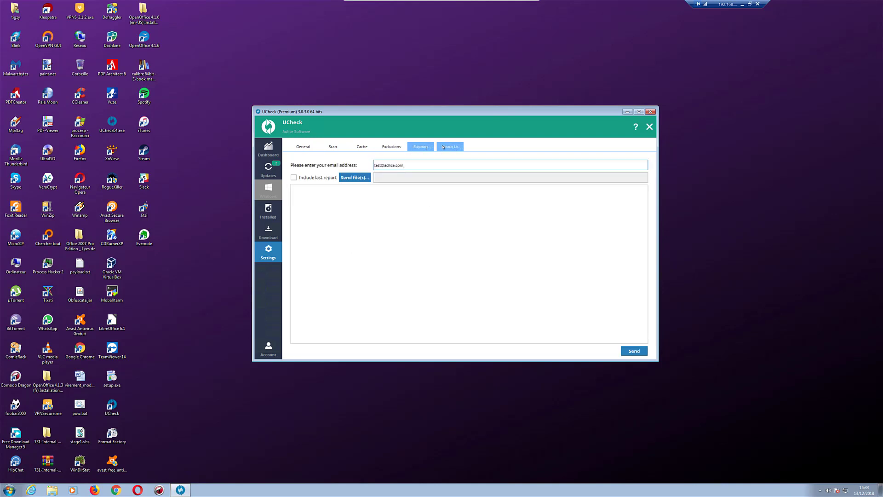
{"action": "left_click", "coordinate": [451, 147]}
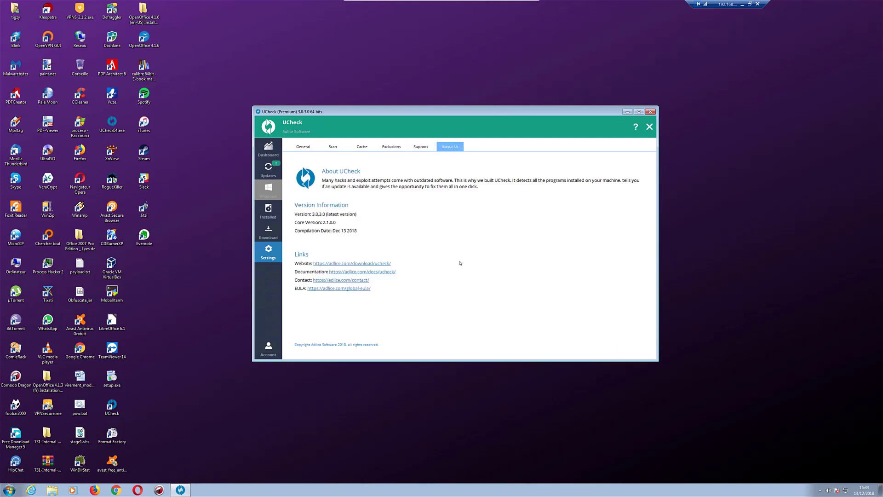
{"action": "left_click", "coordinate": [306, 148]}
{"action": "left_click", "coordinate": [272, 149]}
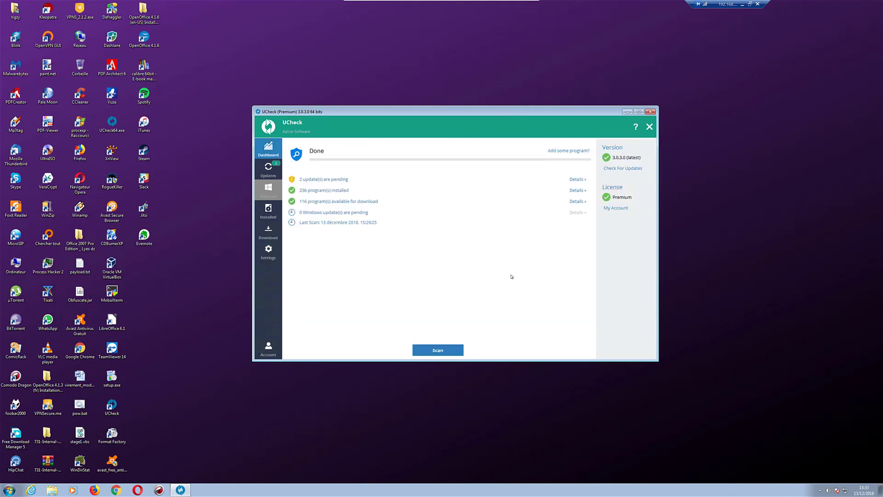